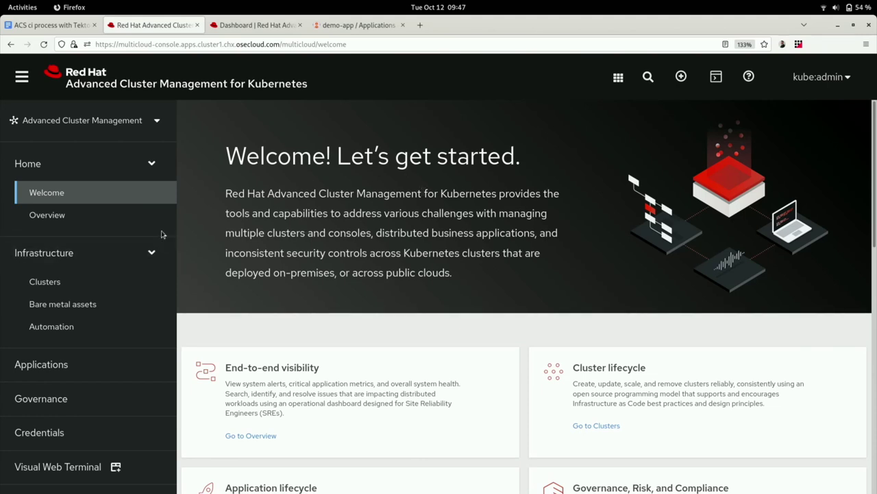
# Step: Open cluster2 from the managed clusters list and review its details, labels and status sections
pyautogui.click(99, 282)
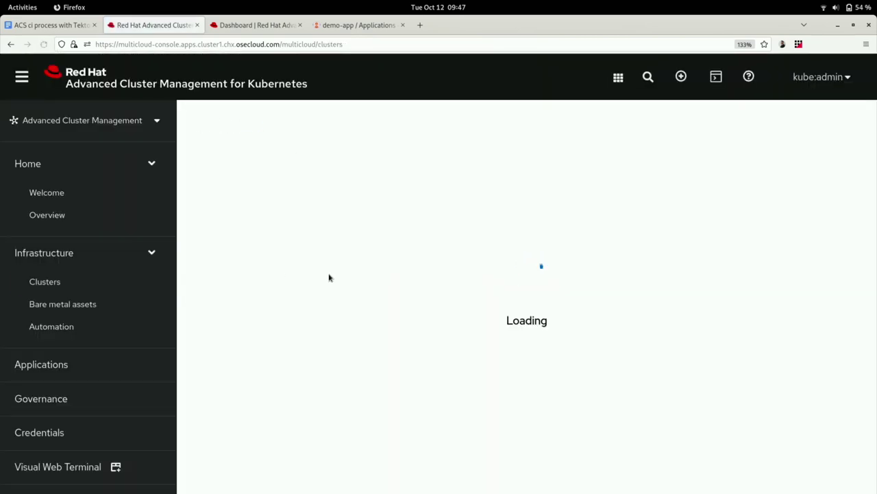
pyautogui.scroll(-2, 335, 274)
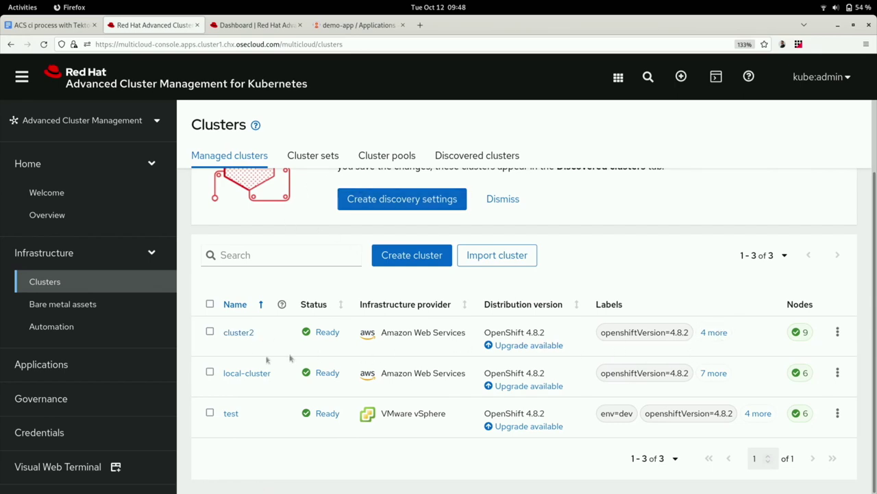
pyautogui.click(240, 333)
pyautogui.scroll(-2, 342, 288)
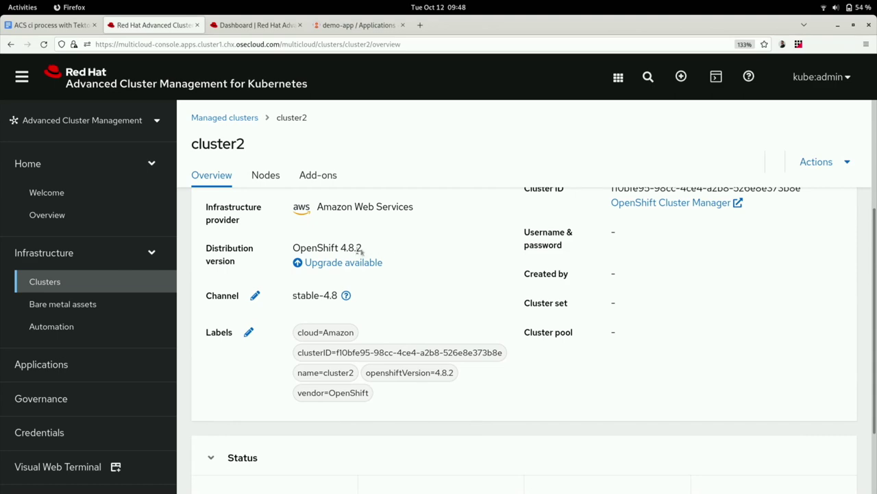
pyautogui.scroll(2, 414, 288)
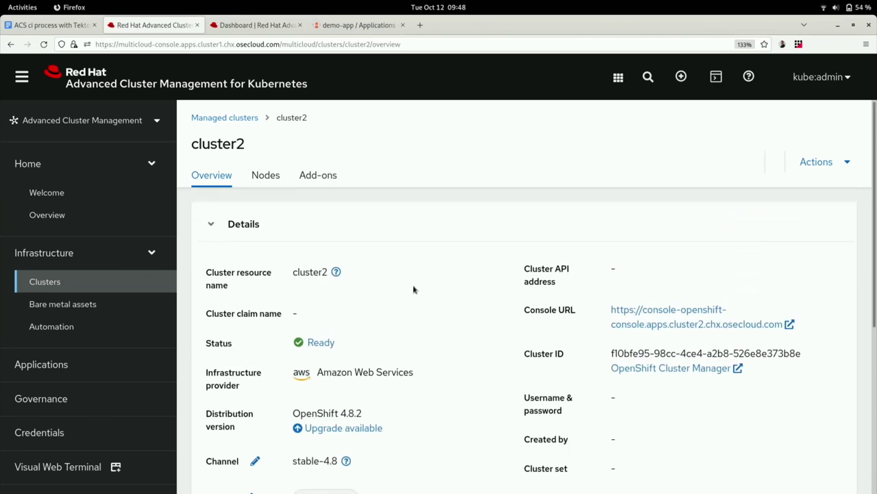
pyautogui.scroll(-3, 501, 298)
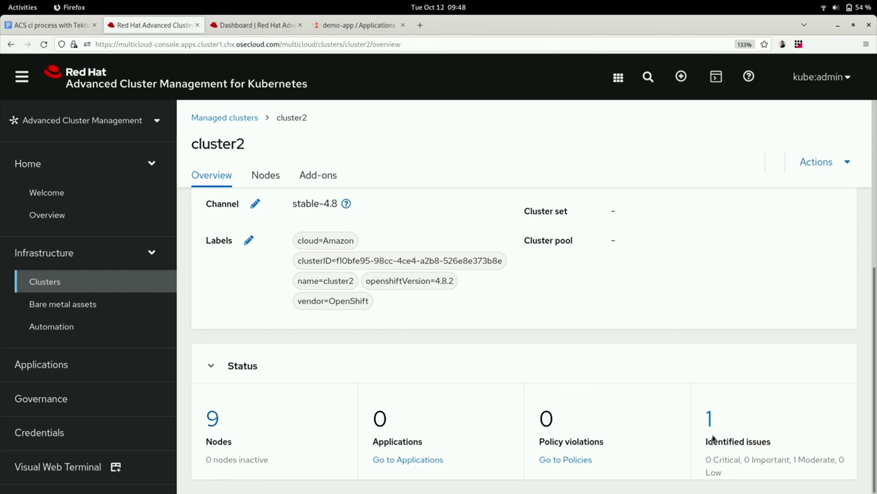
pyautogui.scroll(3, 691, 398)
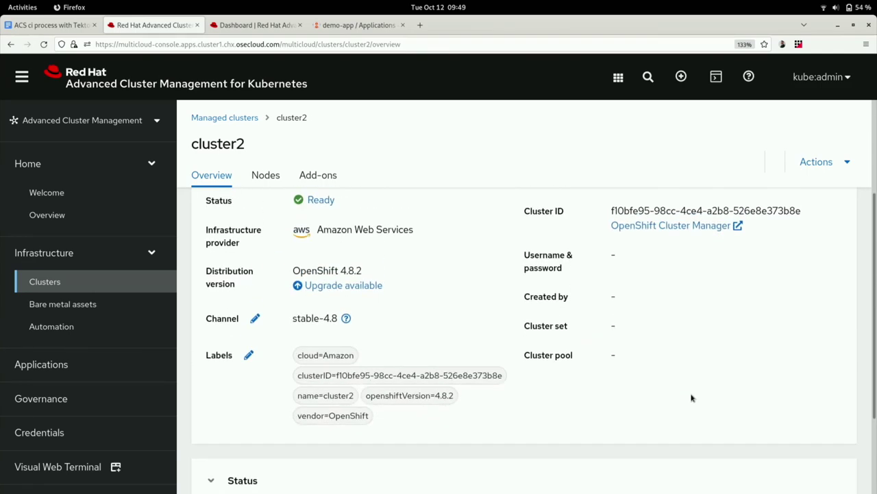
pyautogui.scroll(5, 691, 397)
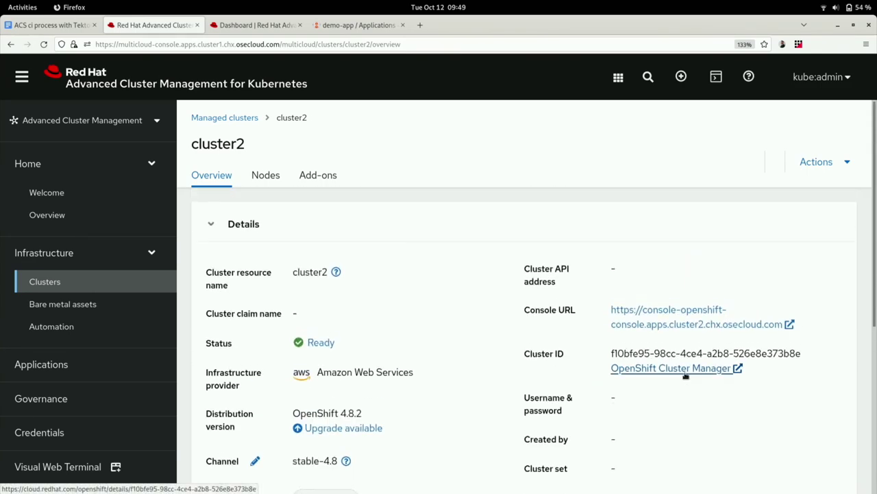
# Step: Open cluster2's OpenShift console and view the details of the Advanced Cluster Security for Kubernetes operator in OperatorHub
pyautogui.click(669, 325)
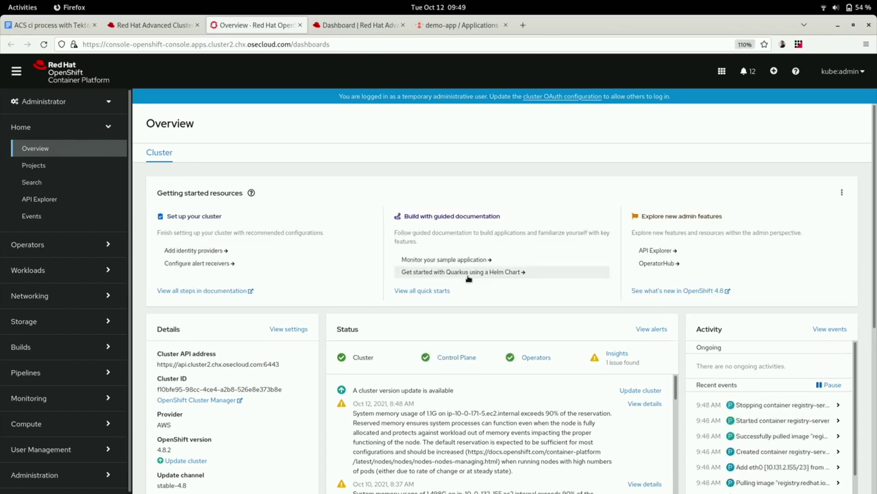
pyautogui.hotkey('ctrl', '+')
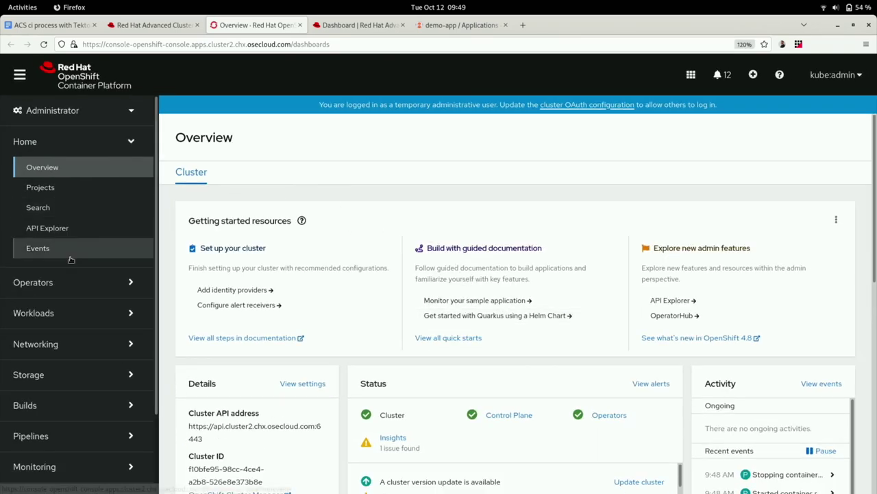
pyautogui.click(49, 284)
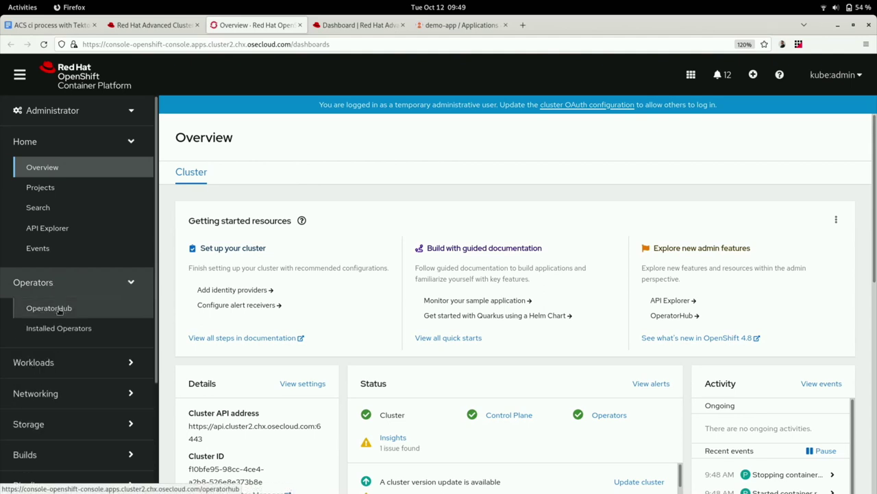
pyautogui.click(59, 309)
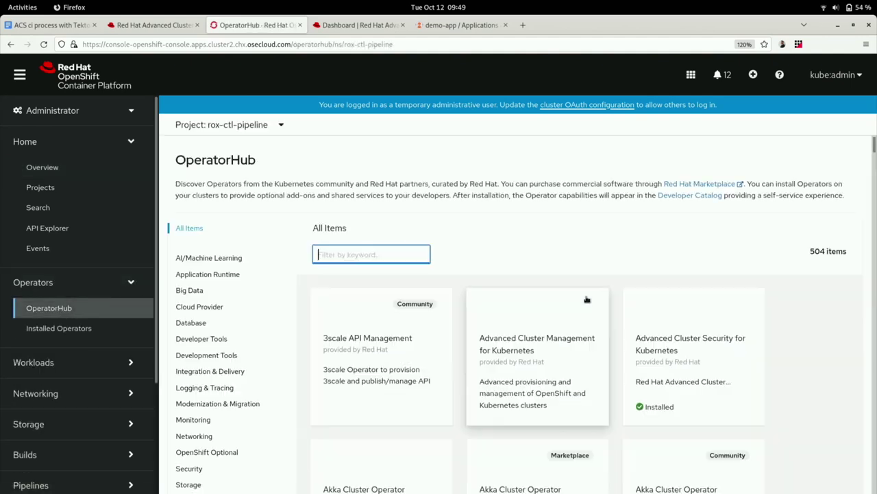
pyautogui.click(647, 298)
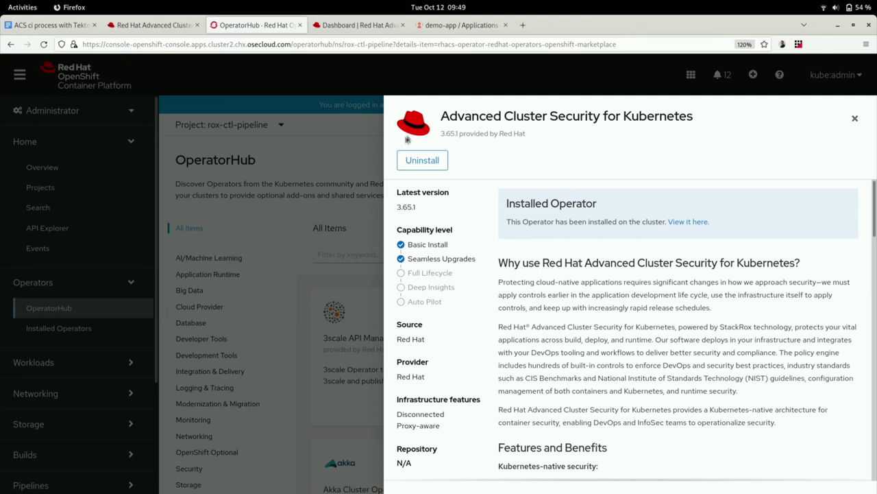
pyautogui.click(854, 117)
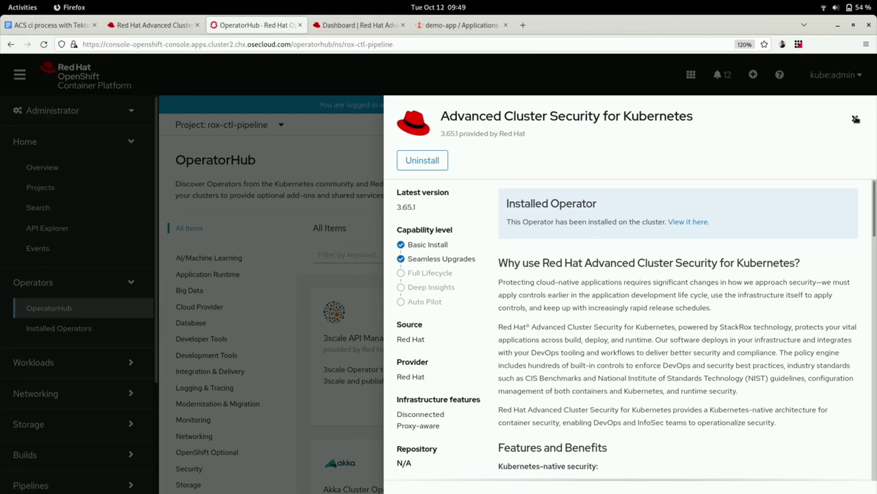
# Step: Switch to Advanced Cluster Security and review the dashboard's system violations, compliance, risky deployments and policy category charts
pyautogui.click(366, 27)
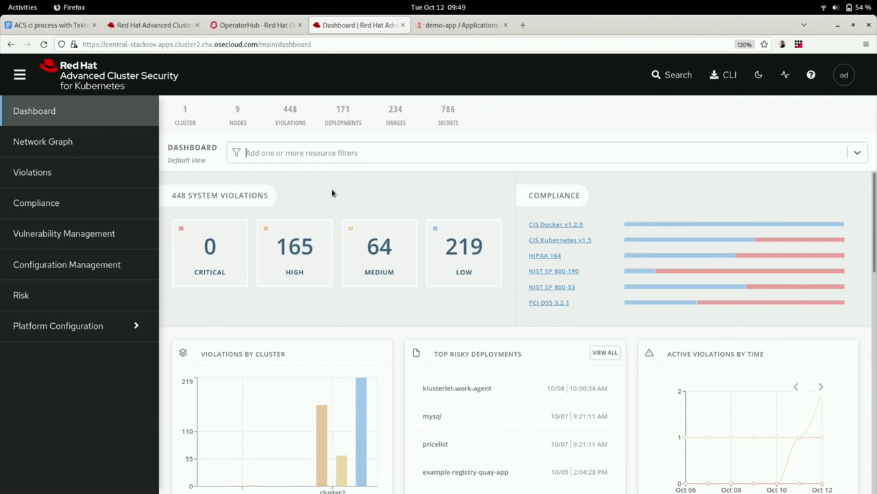
pyautogui.scroll(-2, 370, 177)
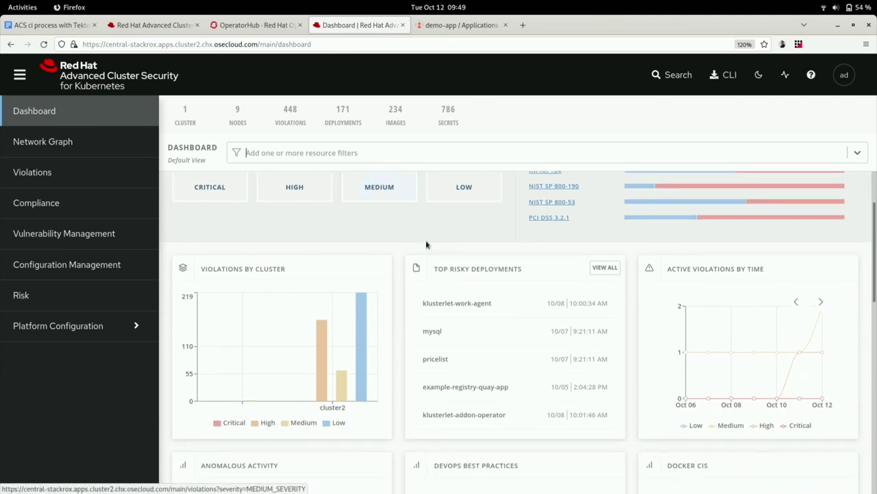
pyautogui.scroll(-1, 512, 257)
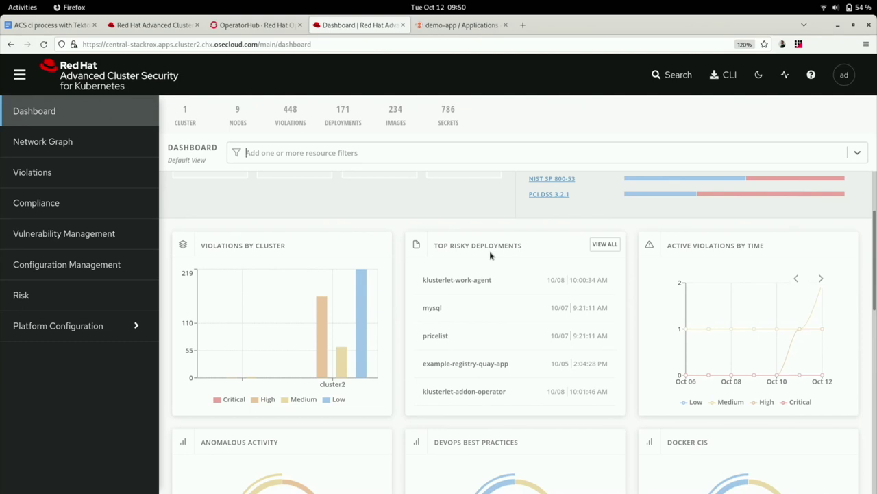
pyautogui.scroll(3, 490, 255)
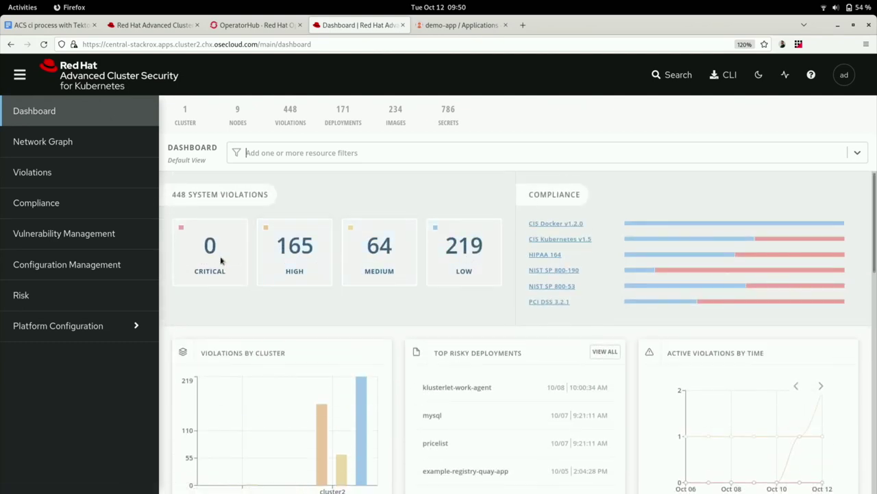
pyautogui.scroll(-3, 361, 334)
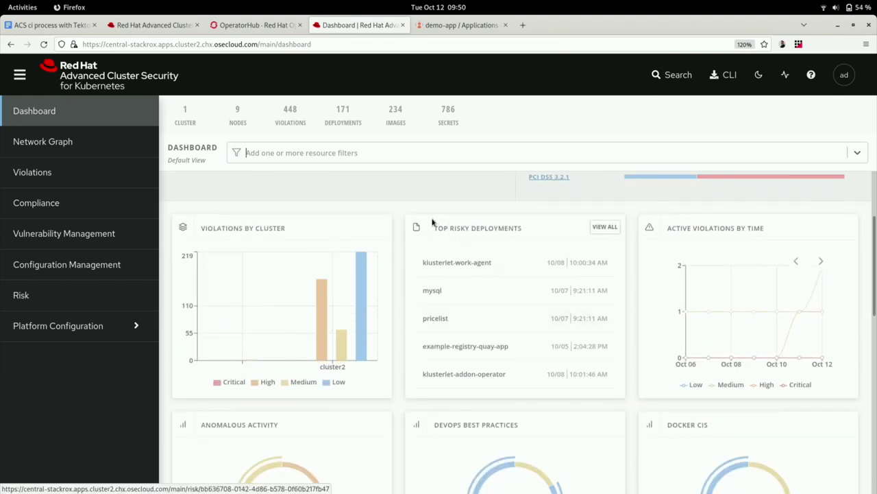
pyautogui.scroll(-2, 442, 220)
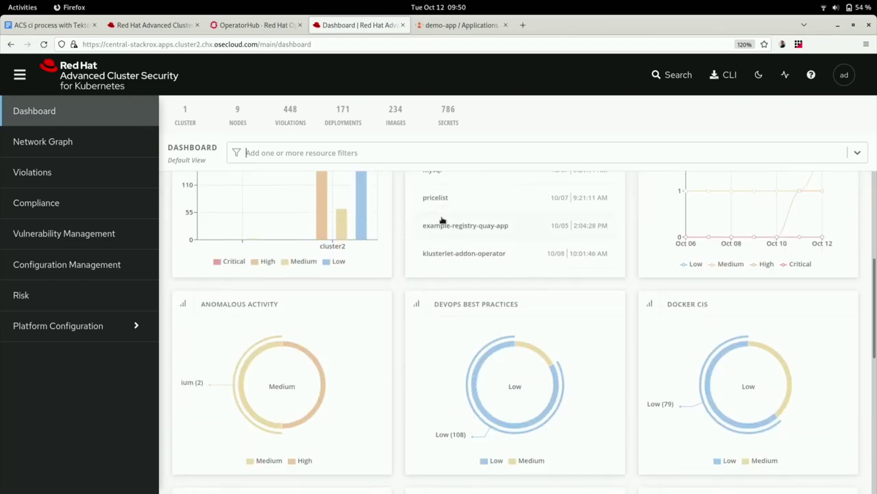
pyautogui.scroll(4, 449, 248)
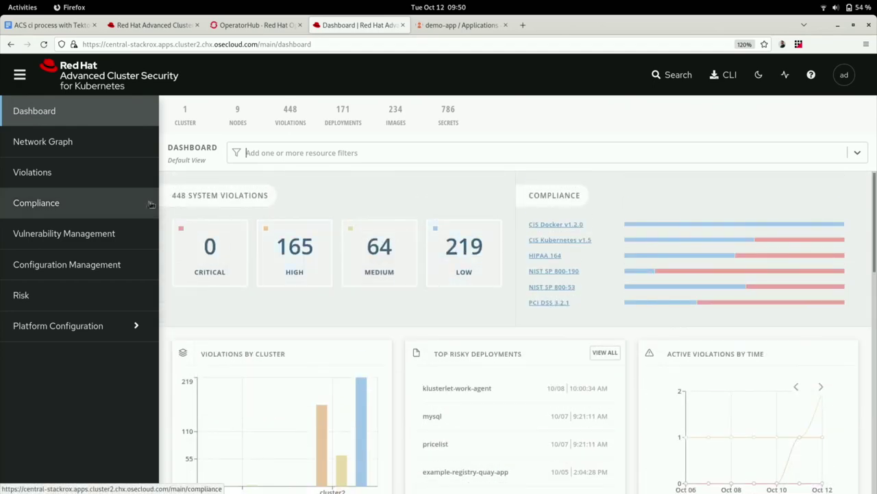
# Step: View the violations list at 133% page zoom and the riskiest images on the Vulnerability Management dashboard
pyautogui.click(74, 175)
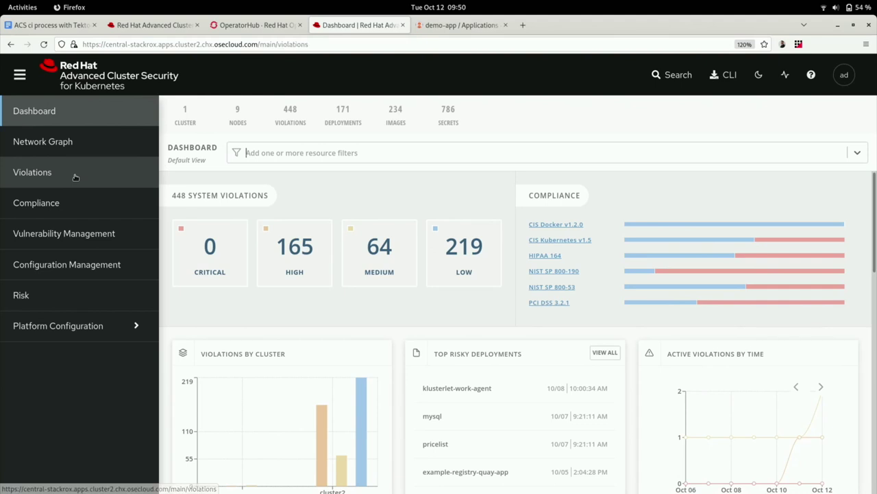
pyautogui.hotkey('ctrl', '+')
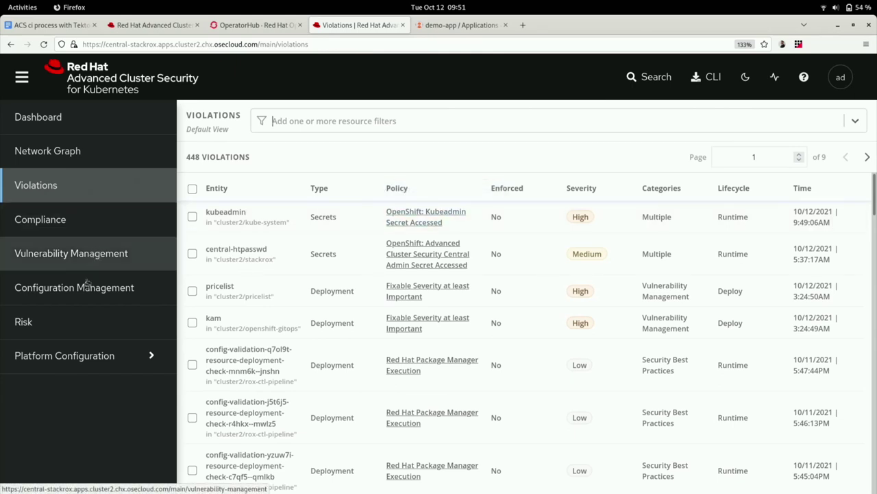
pyautogui.click(105, 261)
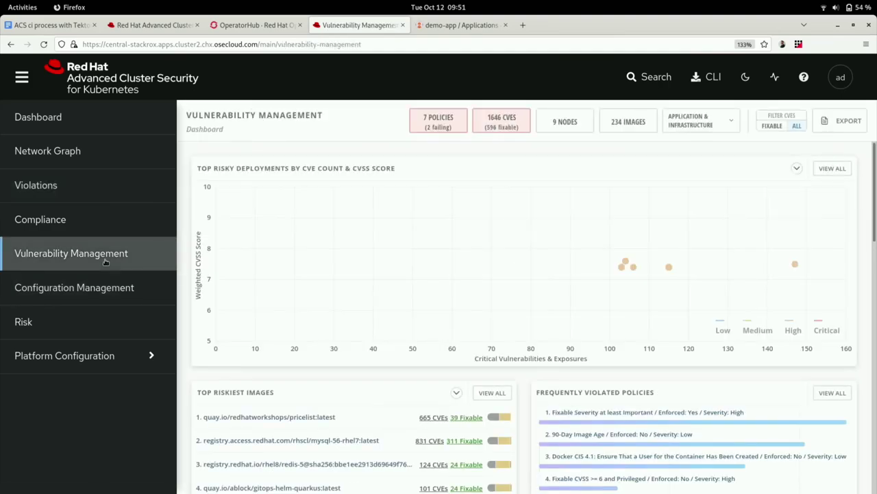
pyautogui.scroll(-5, 267, 250)
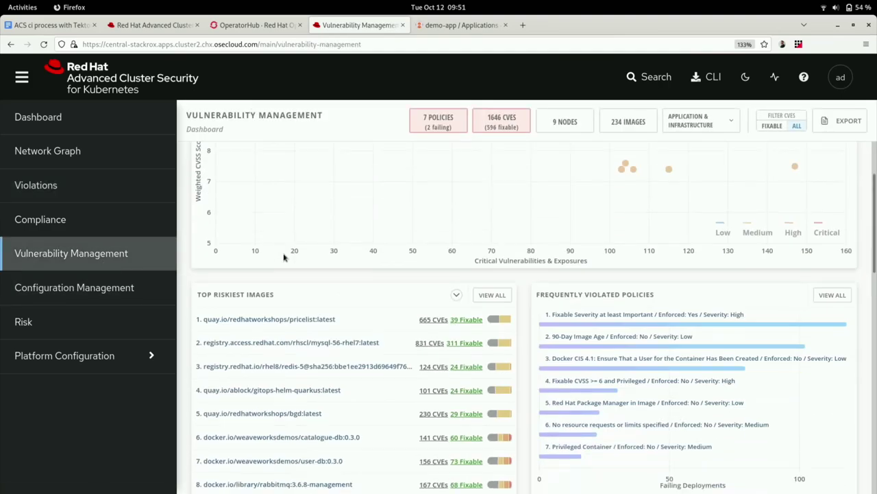
pyautogui.scroll(2, 285, 256)
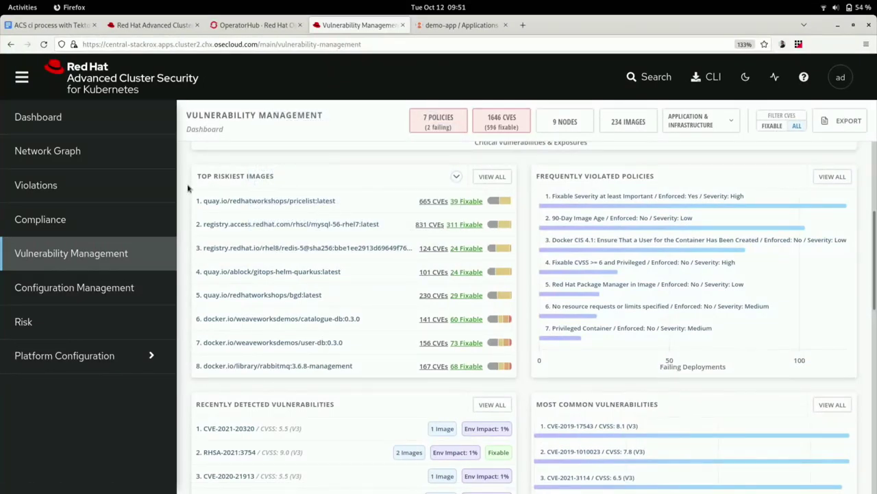
# Step: Open the quay.io/redhatworkshops/pricelist:latest image and examine its CVSS score breakdown, riskiest components and fixable CVEs
pyautogui.click(267, 202)
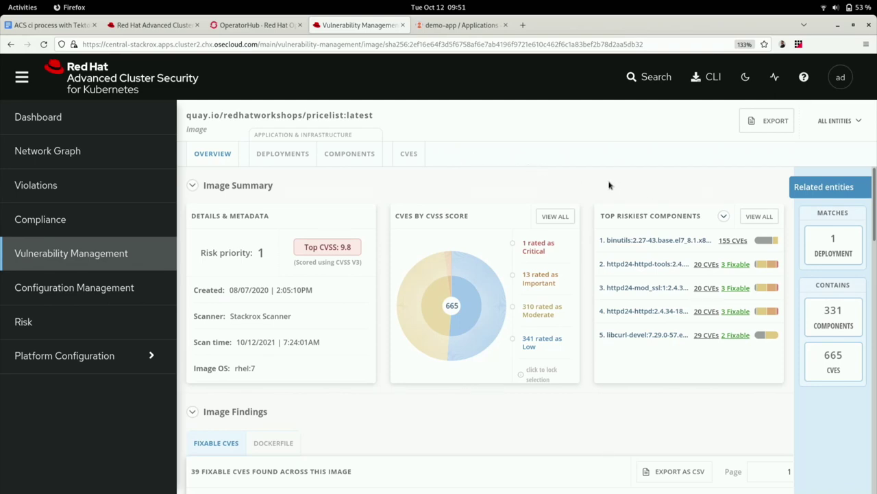
pyautogui.scroll(-1, 610, 188)
pyautogui.moveTo(633, 193)
pyautogui.scroll(-1, 633, 197)
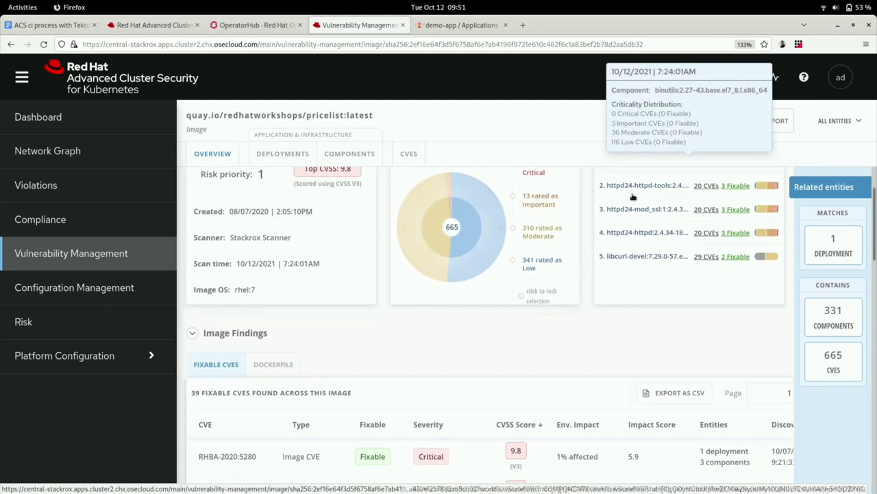
pyautogui.scroll(-3, 633, 196)
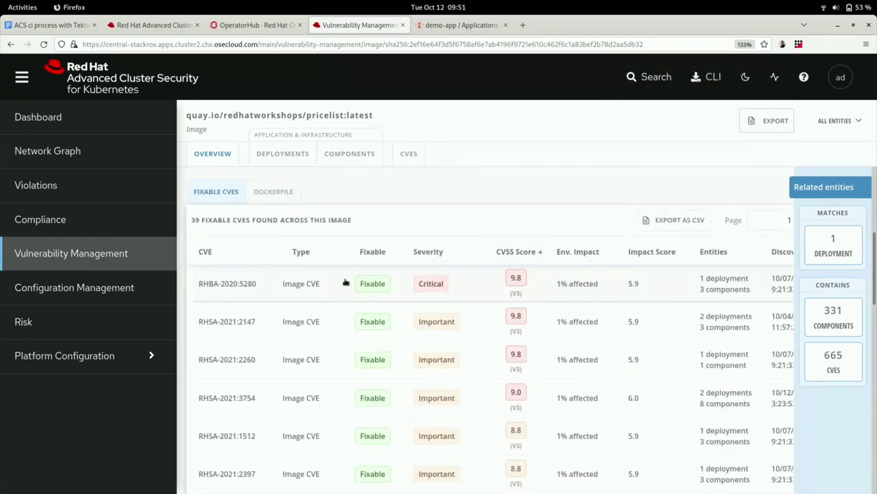
pyautogui.scroll(-5, 345, 283)
pyautogui.scroll(10, 346, 283)
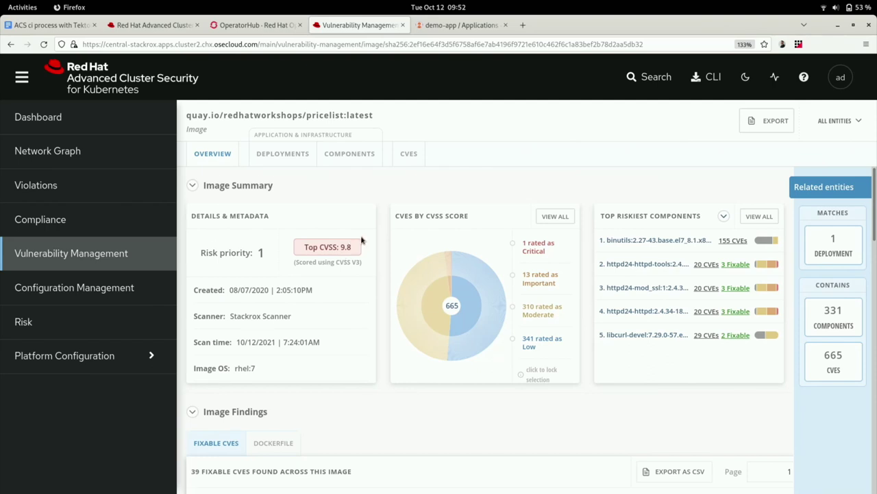
pyautogui.scroll(-1, 361, 242)
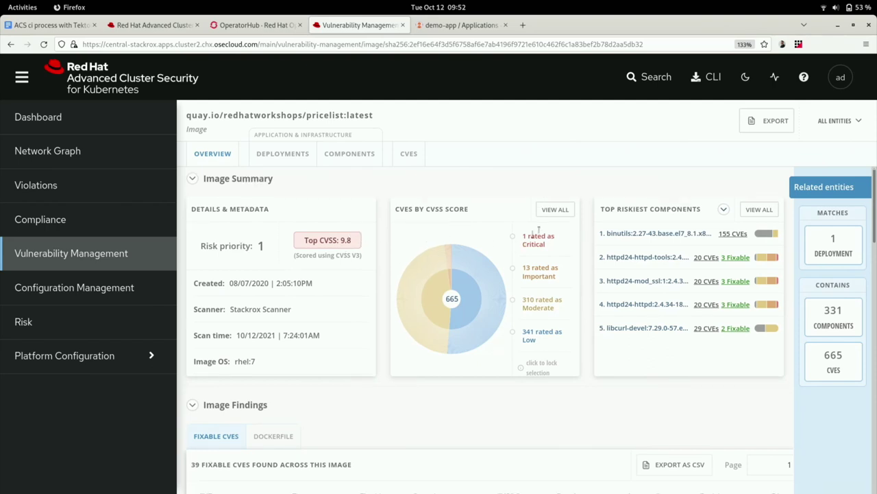
pyautogui.moveTo(693, 315)
pyautogui.scroll(-1, 500, 245)
pyautogui.scroll(-1, 500, 245)
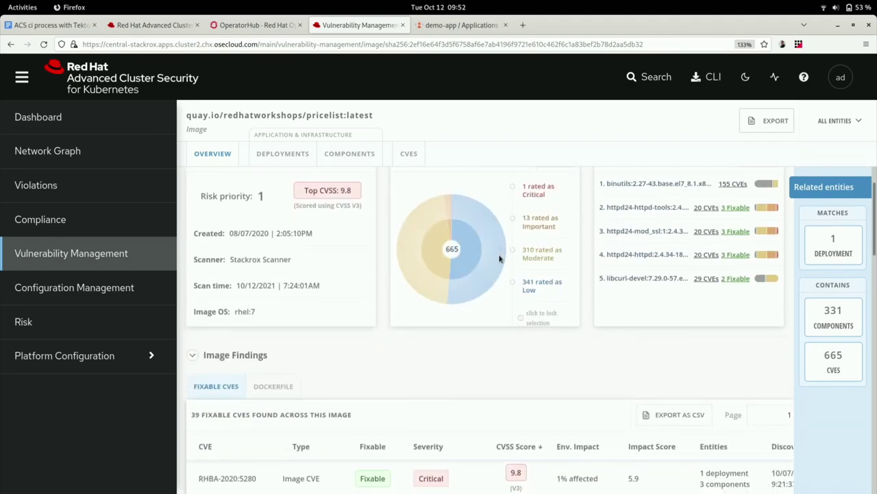
# Step: Open the network graph and inspect the network flows and network policies of the example-registry-quay-database deployment
pyautogui.click(50, 155)
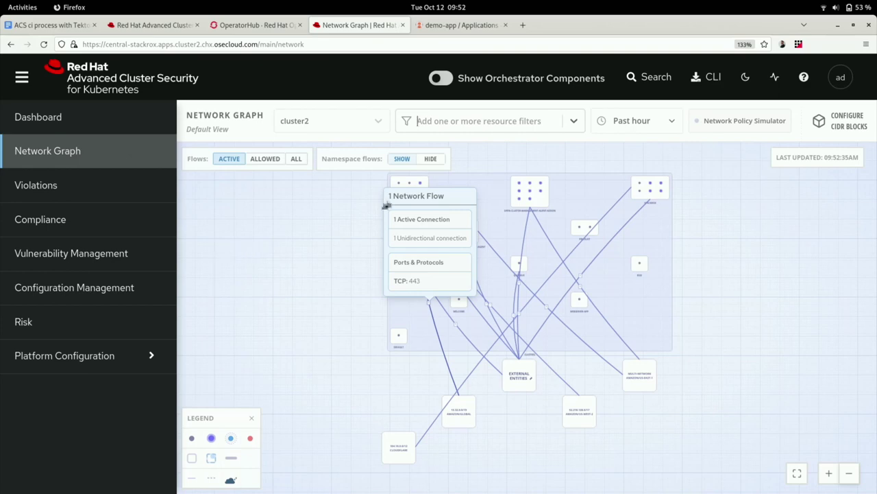
pyautogui.moveTo(399, 184)
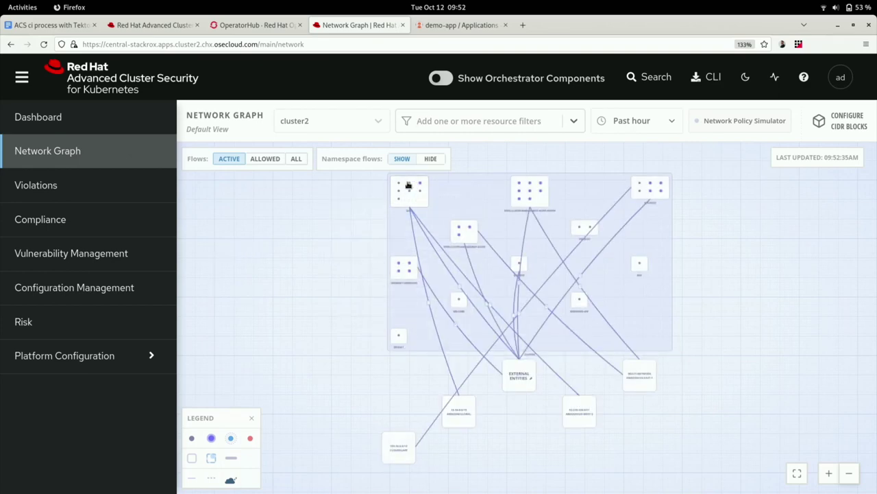
pyautogui.click(408, 185)
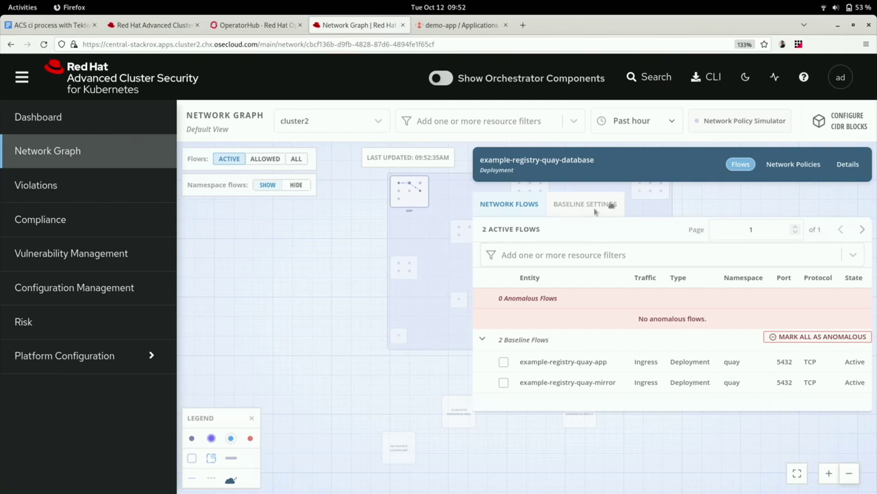
pyautogui.click(793, 169)
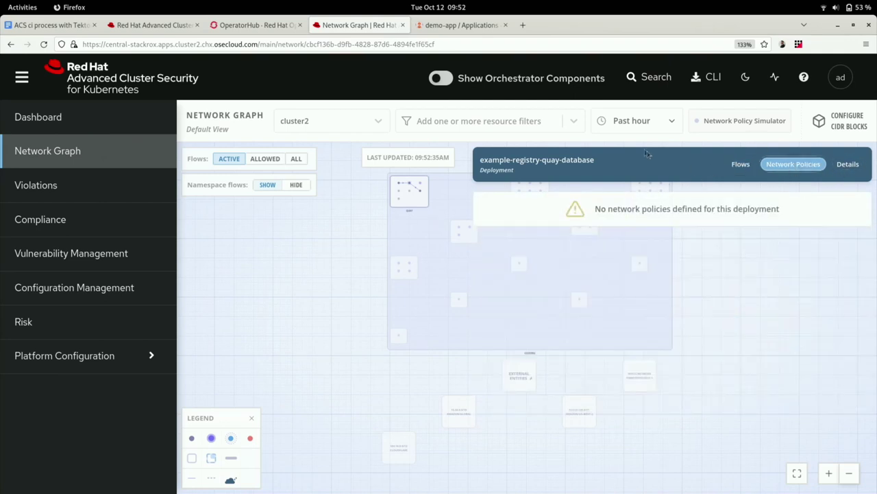
# Step: View the Network Policy Simulator options and inspect the allowed network flows of the example-registry-clair-app deployment
pyautogui.click(728, 120)
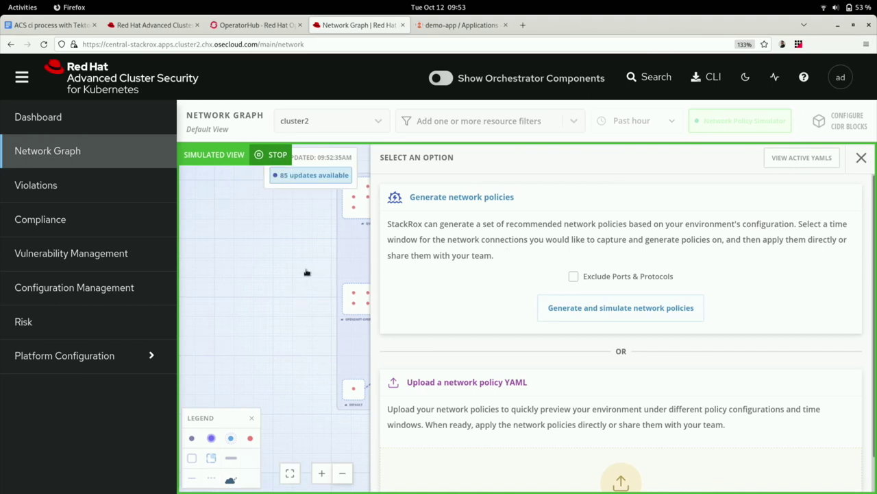
pyautogui.click(858, 159)
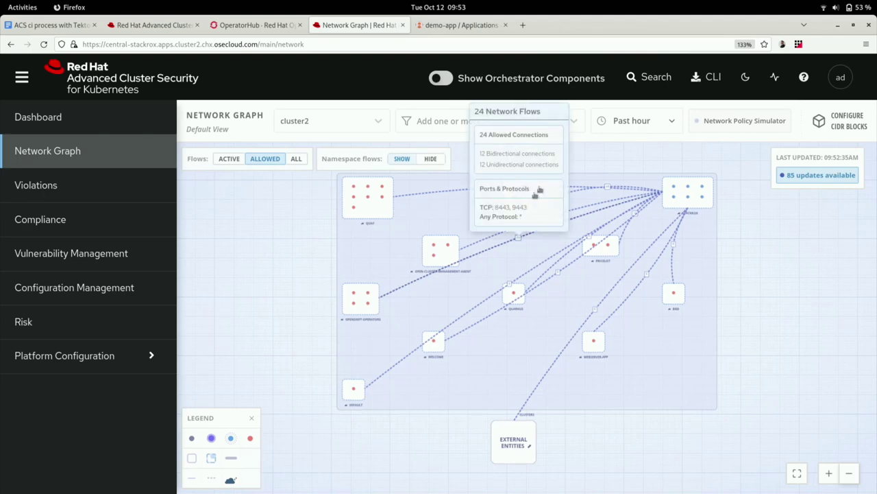
pyautogui.click(382, 189)
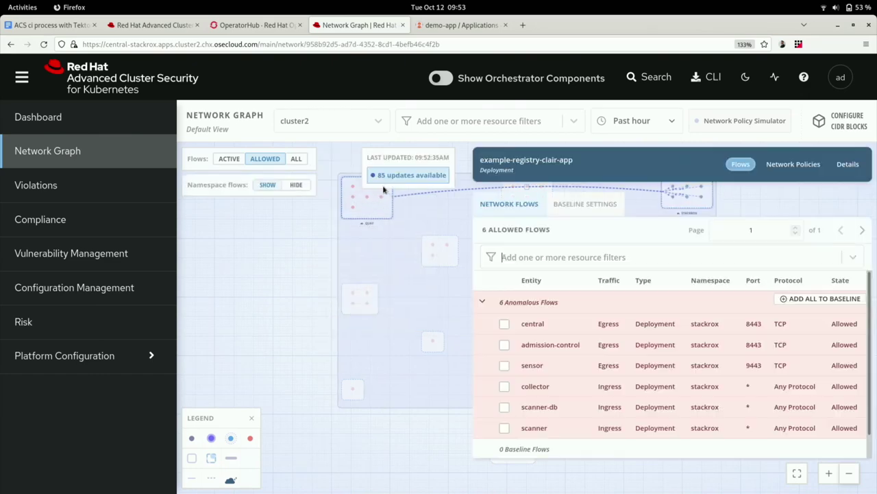
pyautogui.scroll(-1, 658, 378)
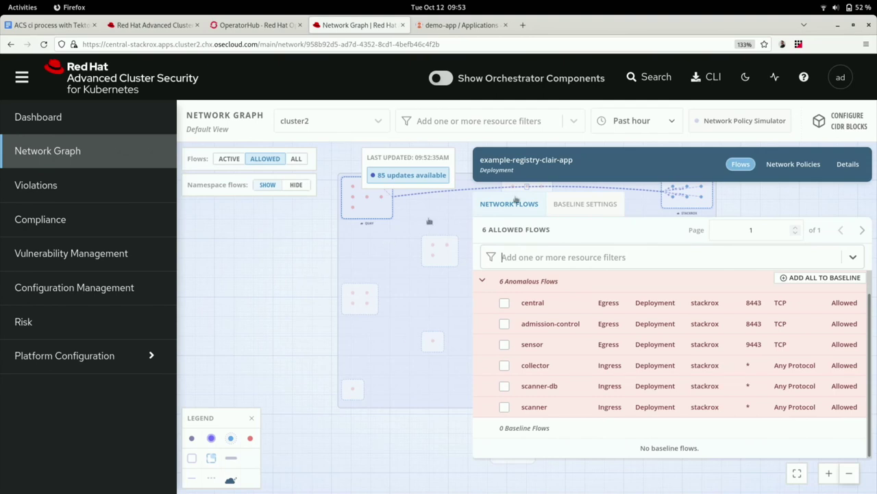
pyautogui.click(274, 252)
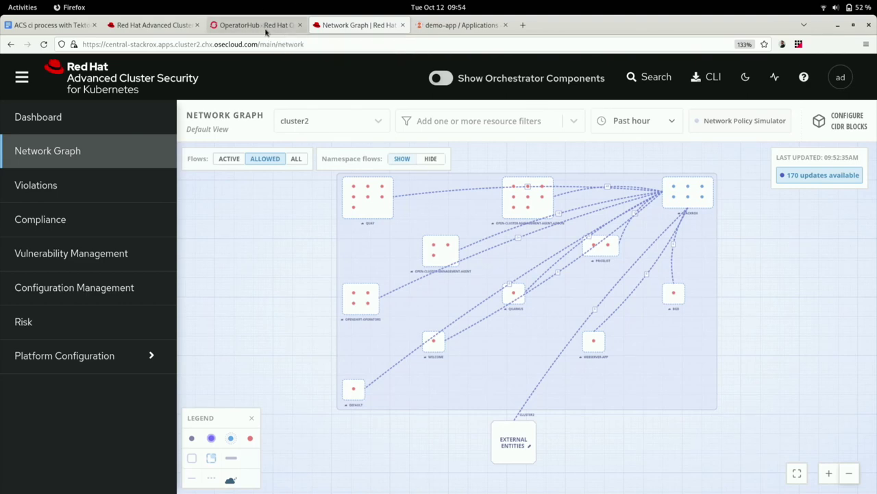
# Step: Compare the demo-app resource tree in Argo CD with the Applications list in Advanced Cluster Management
pyautogui.click(485, 21)
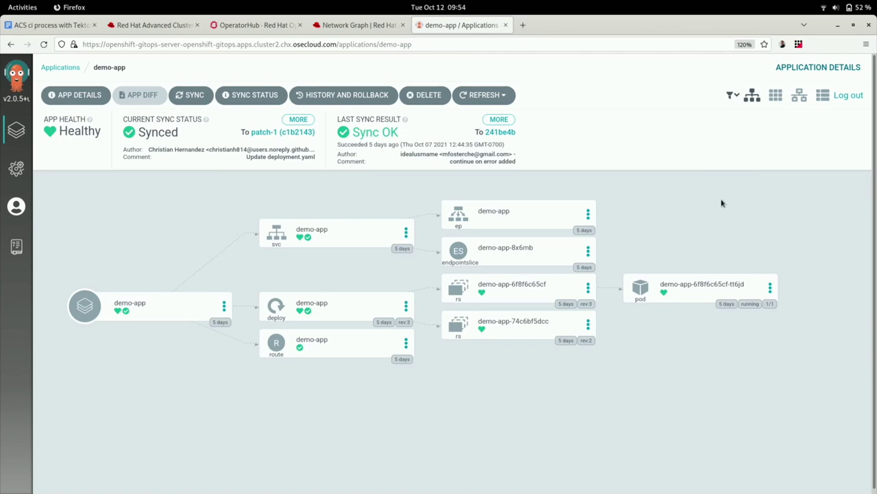
pyautogui.click(161, 26)
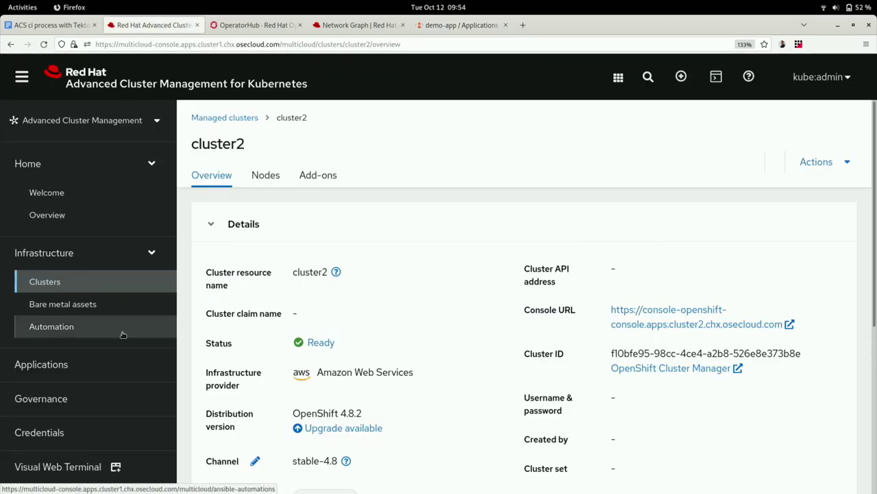
pyautogui.click(82, 364)
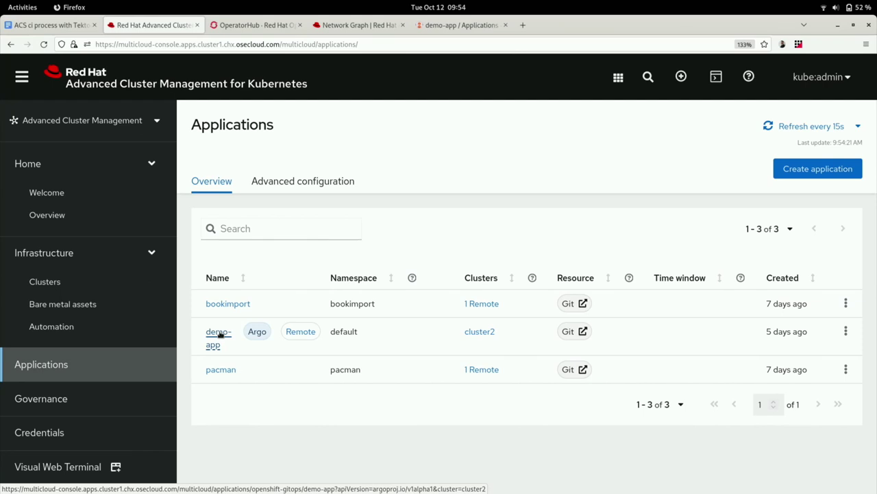
pyautogui.click(463, 31)
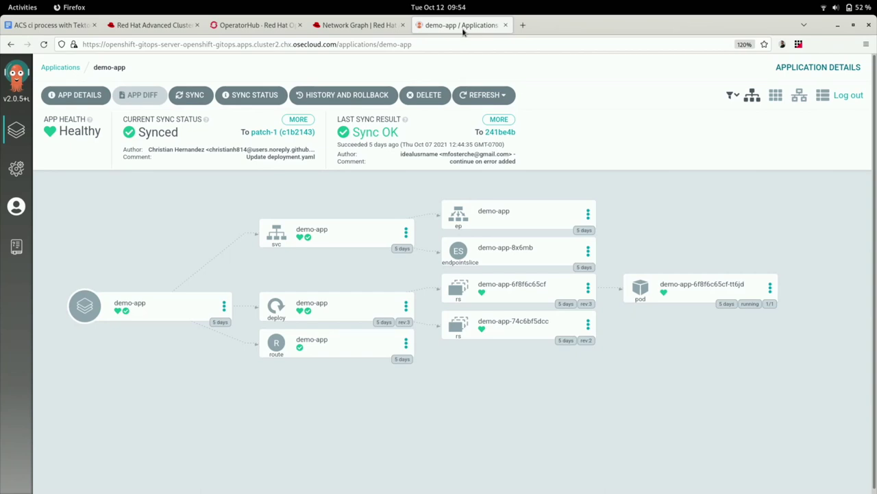
# Step: Switch to the OpenShift console and start the last run of the config-validation pipeline in the rox-ctl-pipeline project again
pyautogui.click(264, 27)
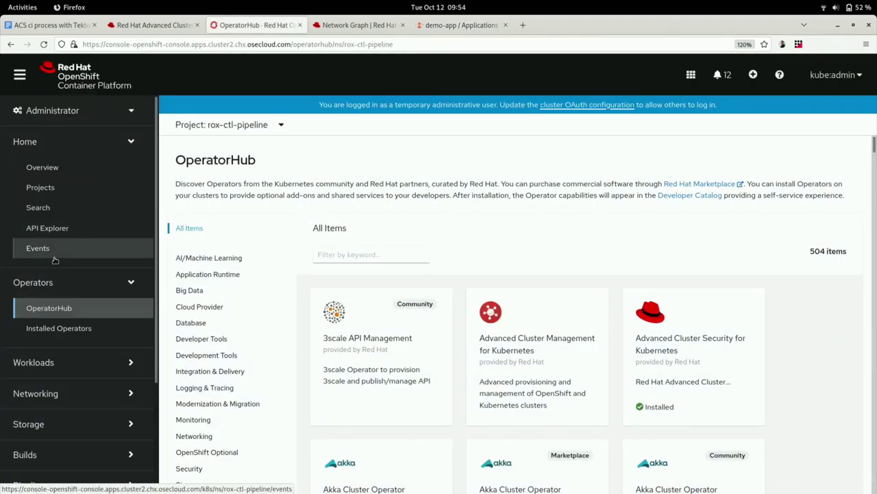
pyautogui.scroll(-1, 55, 260)
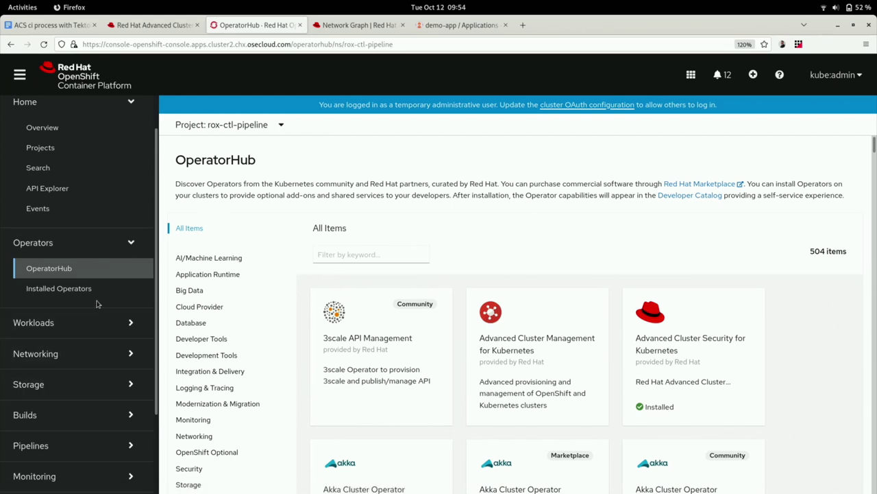
pyautogui.scroll(-3, 98, 305)
pyautogui.click(74, 346)
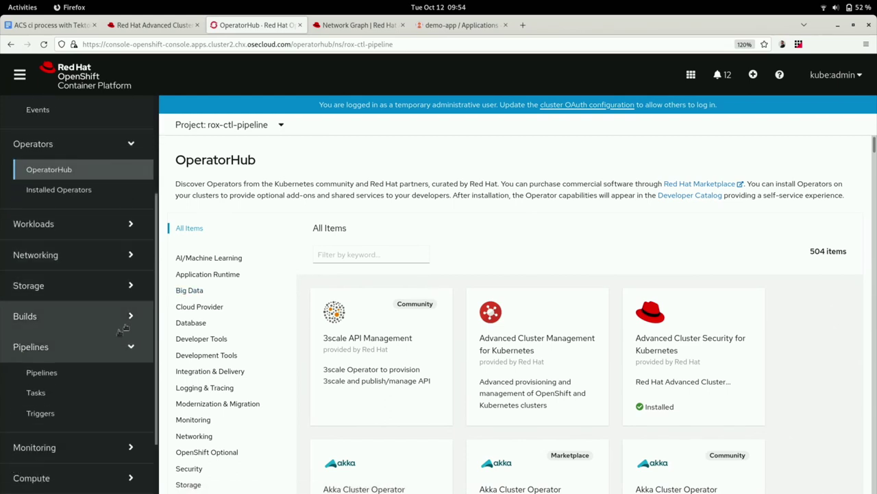
pyautogui.click(62, 374)
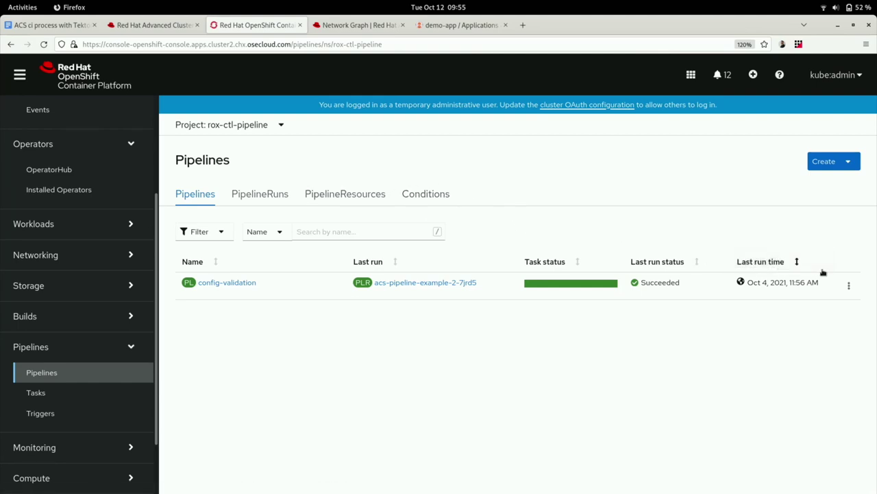
pyautogui.click(850, 286)
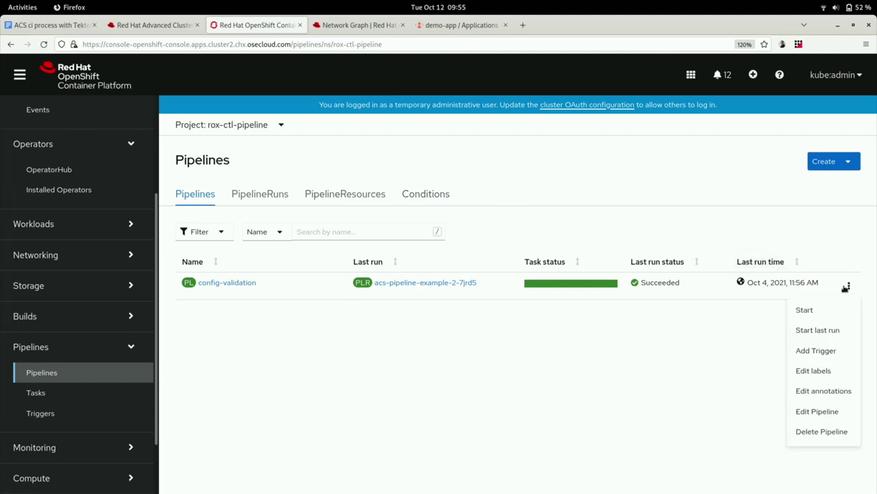
pyautogui.click(815, 329)
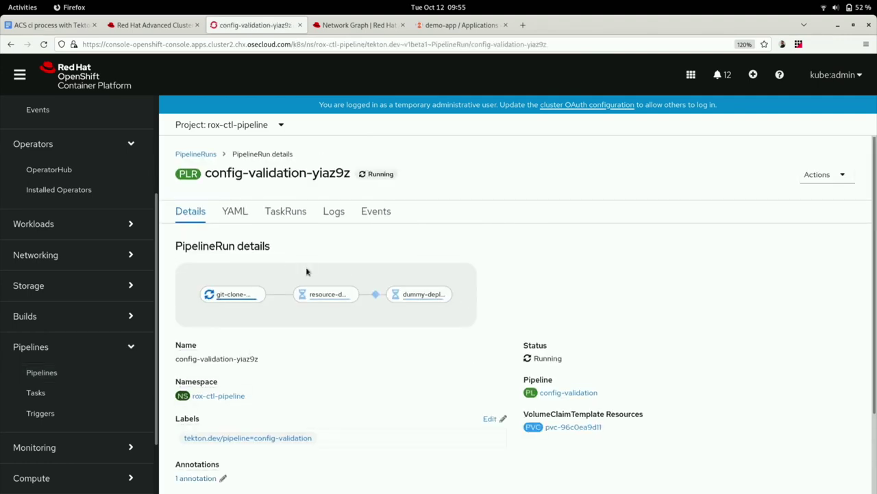
# Step: Enlarge the page to 133% and show the running pipeline's resource-deployment-check log in expanded view
pyautogui.hotkey('ctrl', '+')
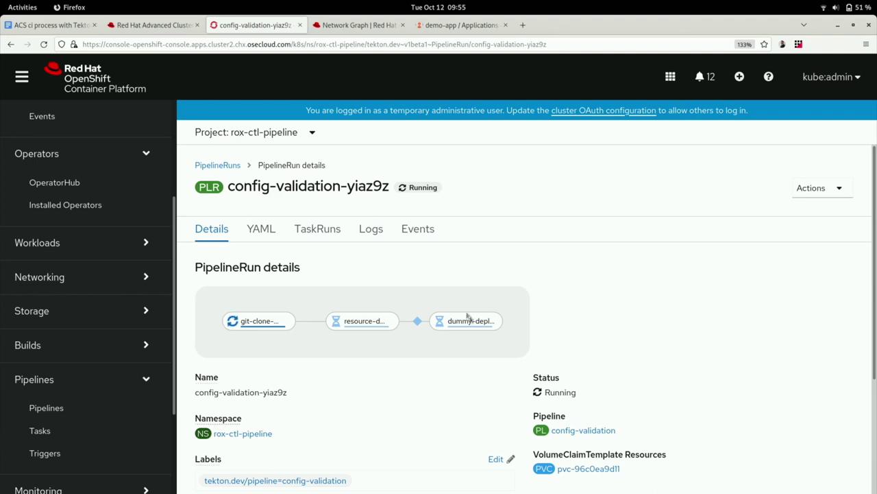
pyautogui.click(370, 233)
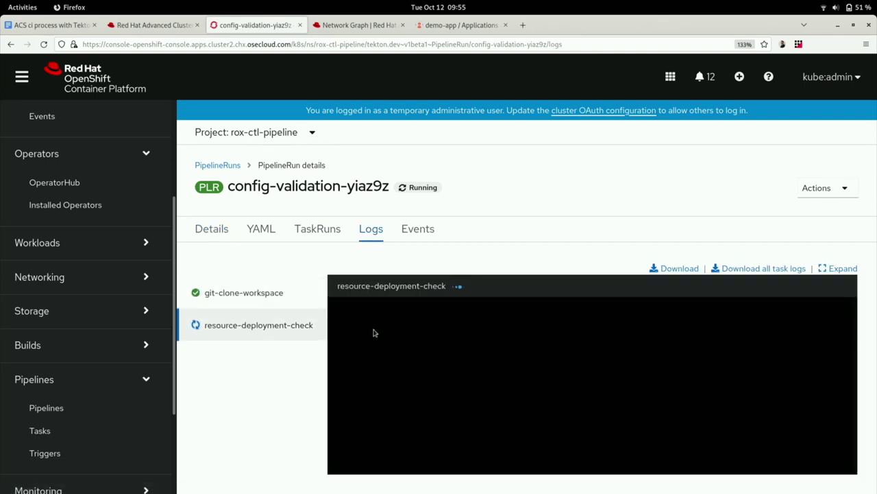
pyautogui.click(832, 268)
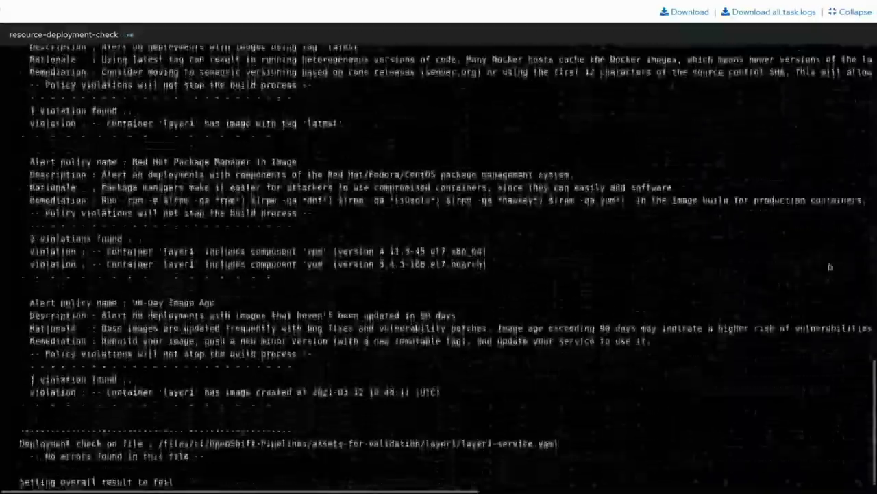
# Step: Read the resource-deployment-check log from its start through the policy alerts and violations to the overall result, and collapse it
pyautogui.scroll(20, 829, 266)
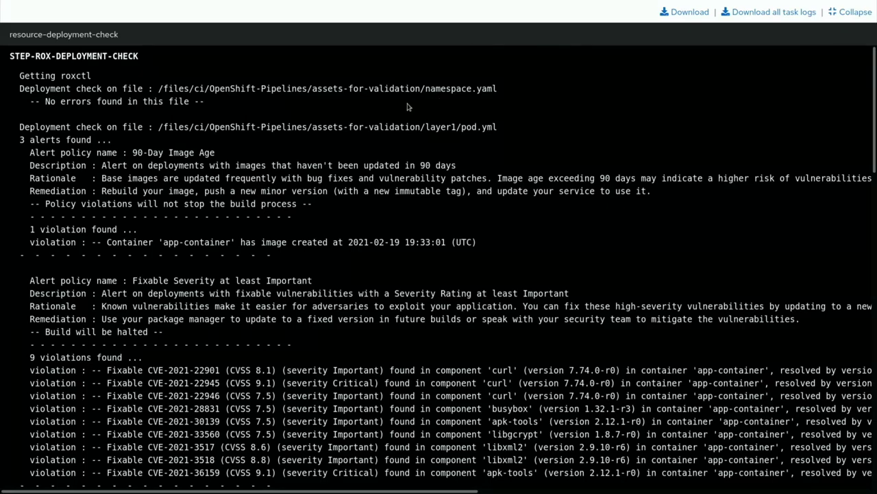
pyautogui.scroll(-1, 407, 106)
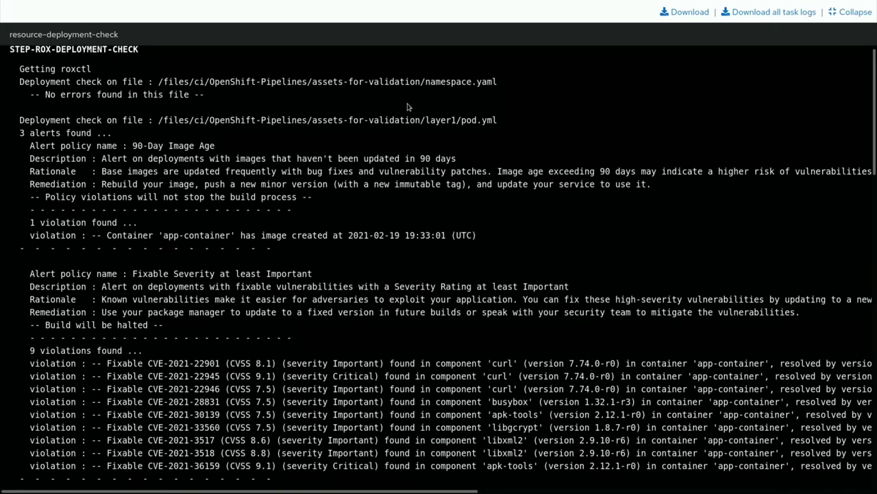
pyautogui.scroll(-3, 407, 107)
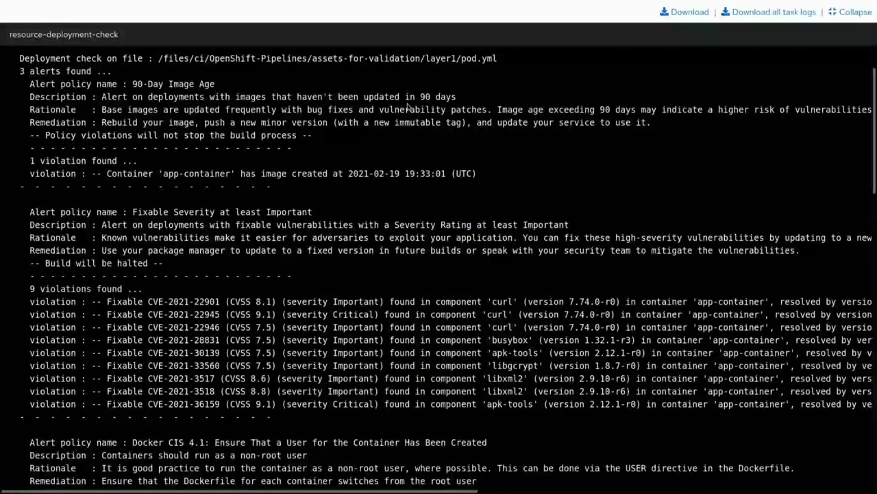
pyautogui.scroll(-4, 407, 107)
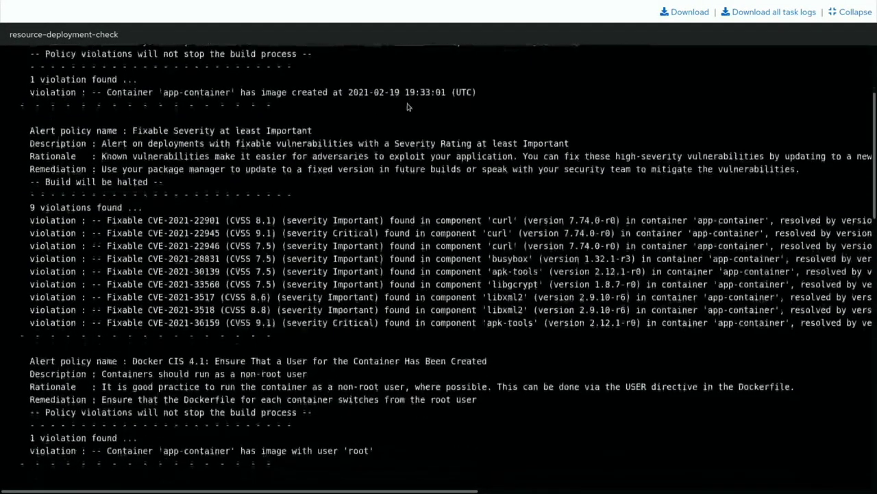
pyautogui.scroll(-4, 407, 107)
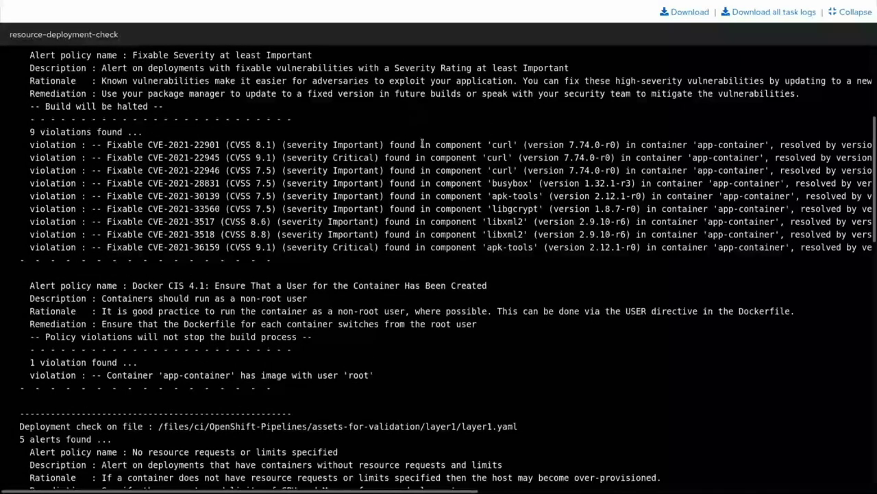
pyautogui.scroll(-2, 509, 185)
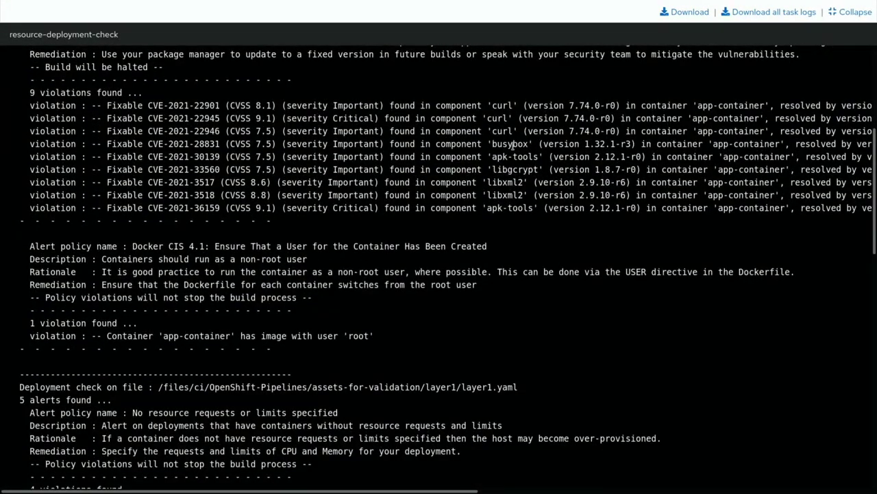
pyautogui.scroll(-15, 512, 145)
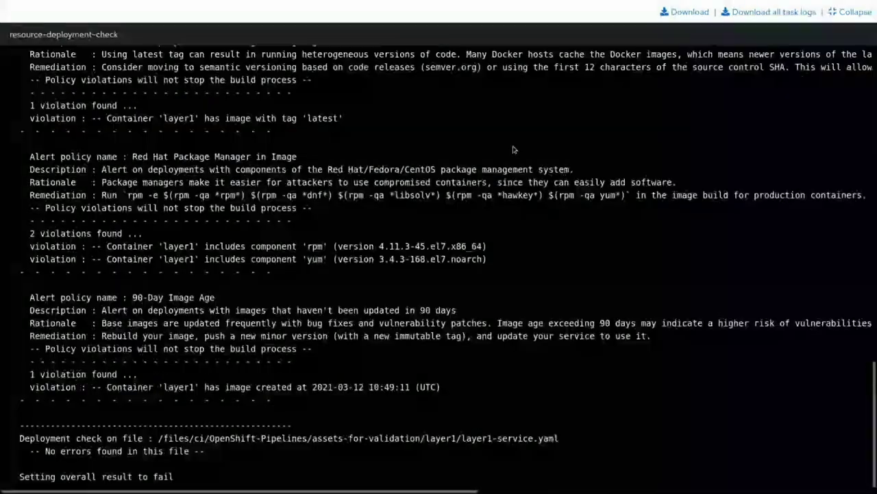
pyautogui.doubleClick(163, 476)
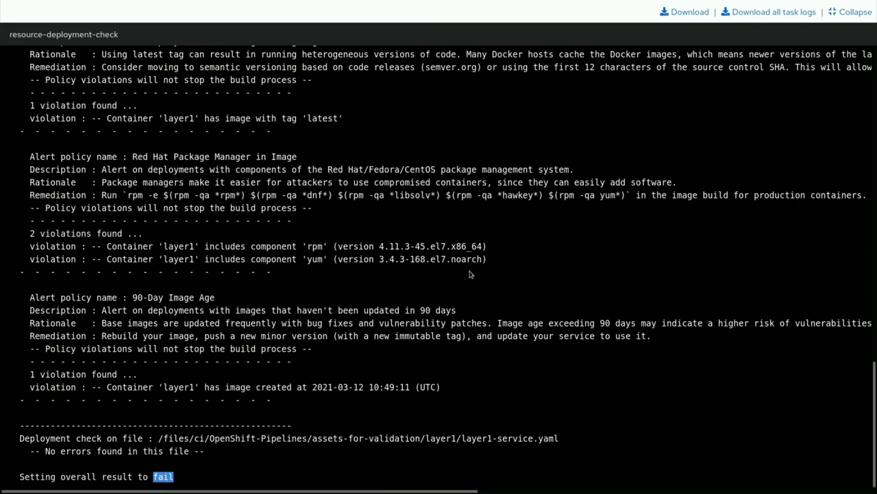
pyautogui.click(840, 12)
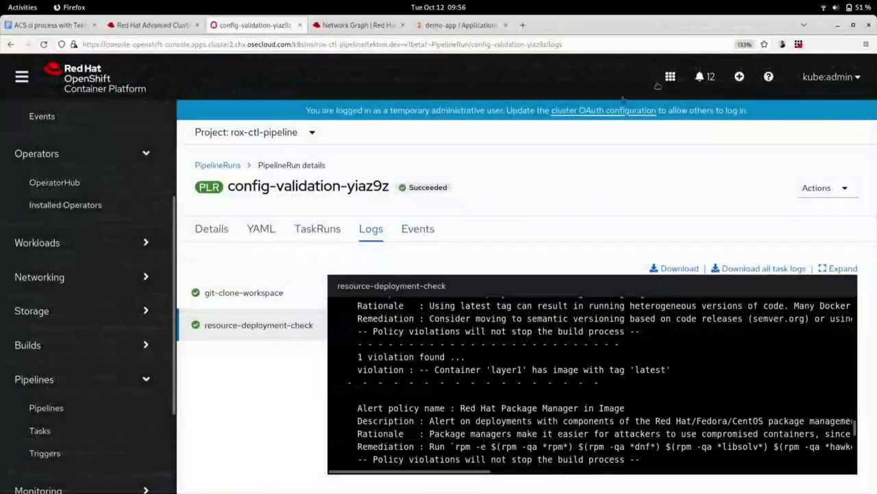
# Step: Check the finished run's task graph and the PipelineRuns list, with a brief look at demo-app in Argo CD
pyautogui.click(210, 230)
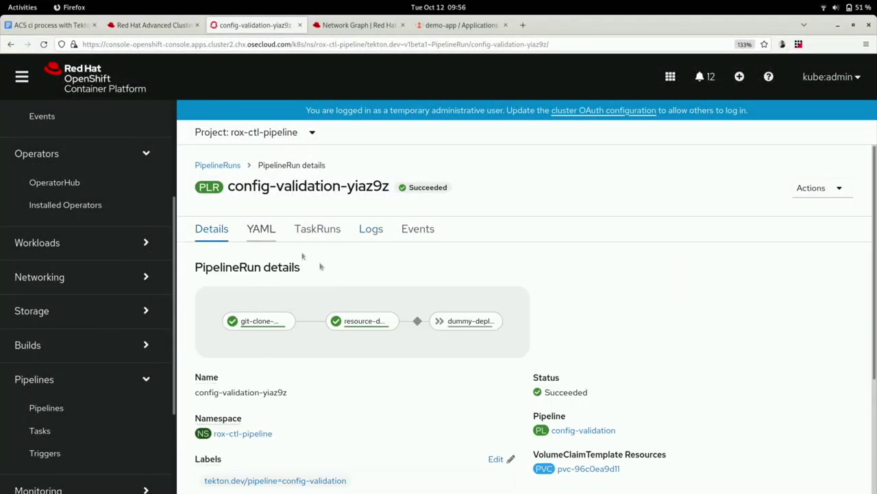
pyautogui.click(217, 166)
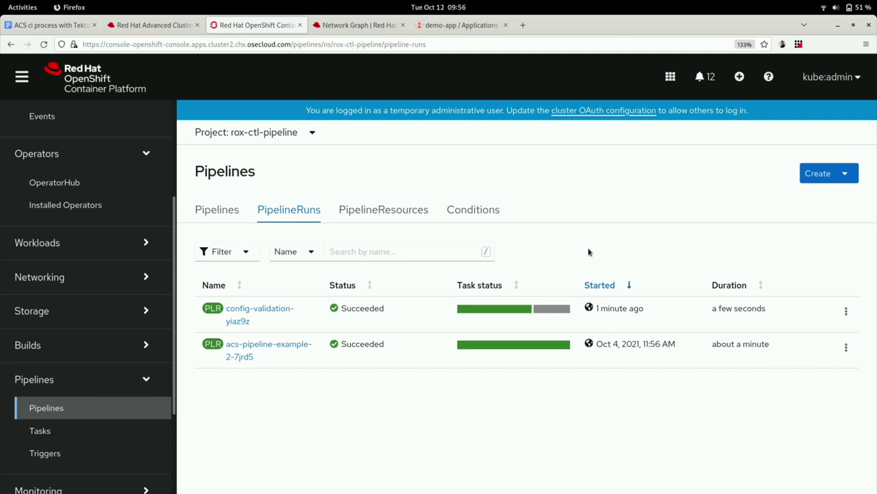
pyautogui.click(471, 28)
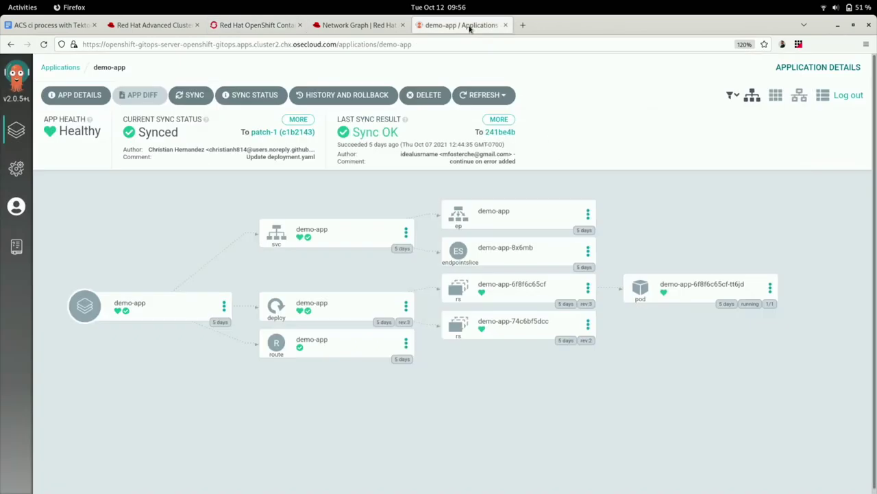
pyautogui.click(254, 26)
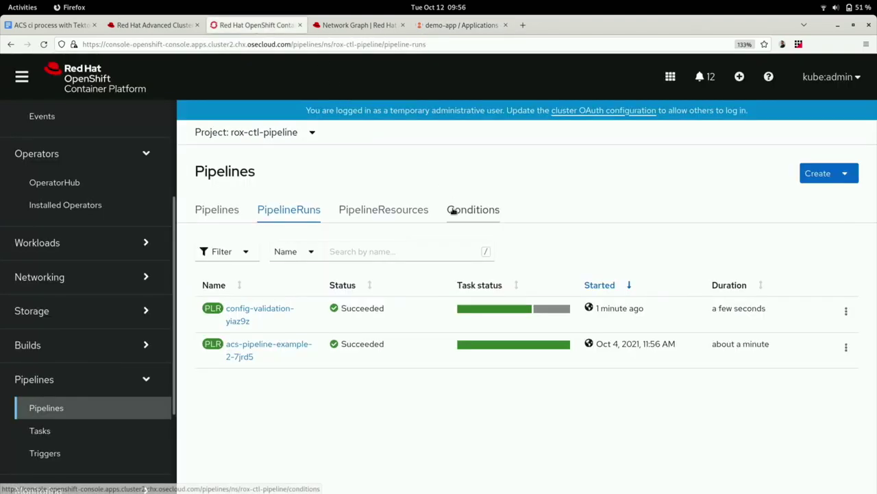